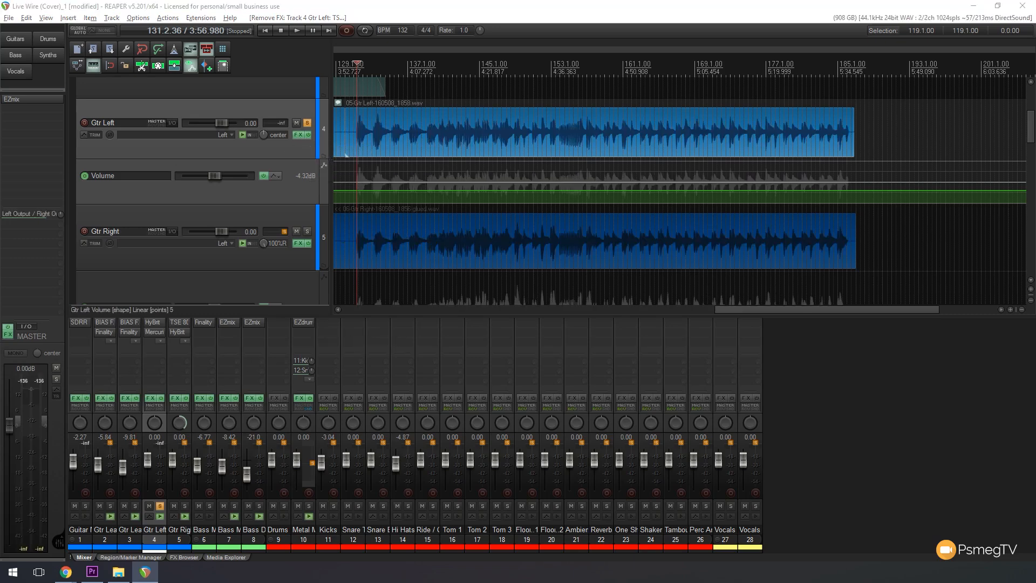
Add Mercuriall's TSC 1.0 plug-in to the Gtr Left track's effects chain and place it first, ahead of HyBrit
click(298, 135)
drag(252, 188, 502, 118)
drag(332, 112, 478, 118)
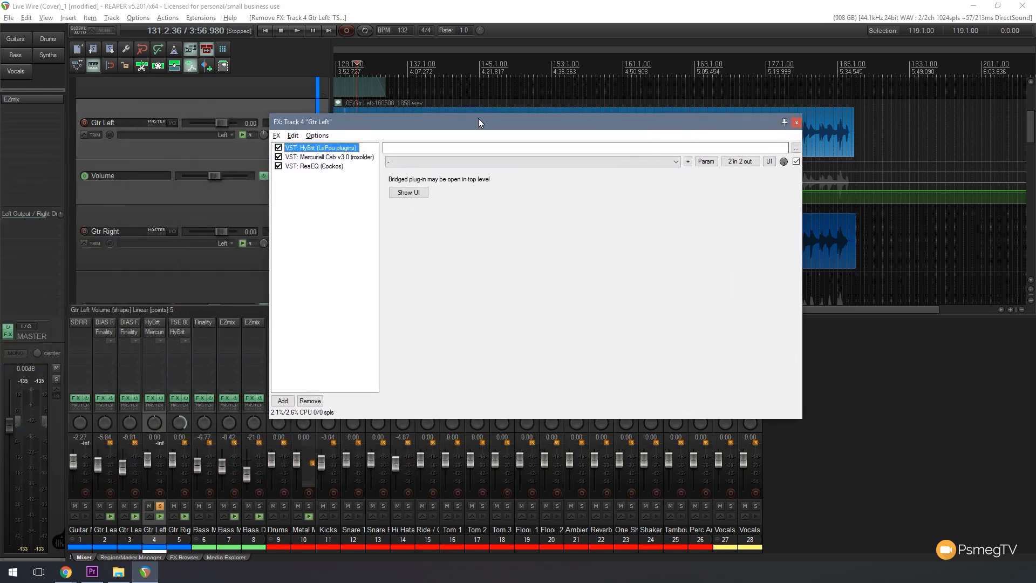
click(281, 400)
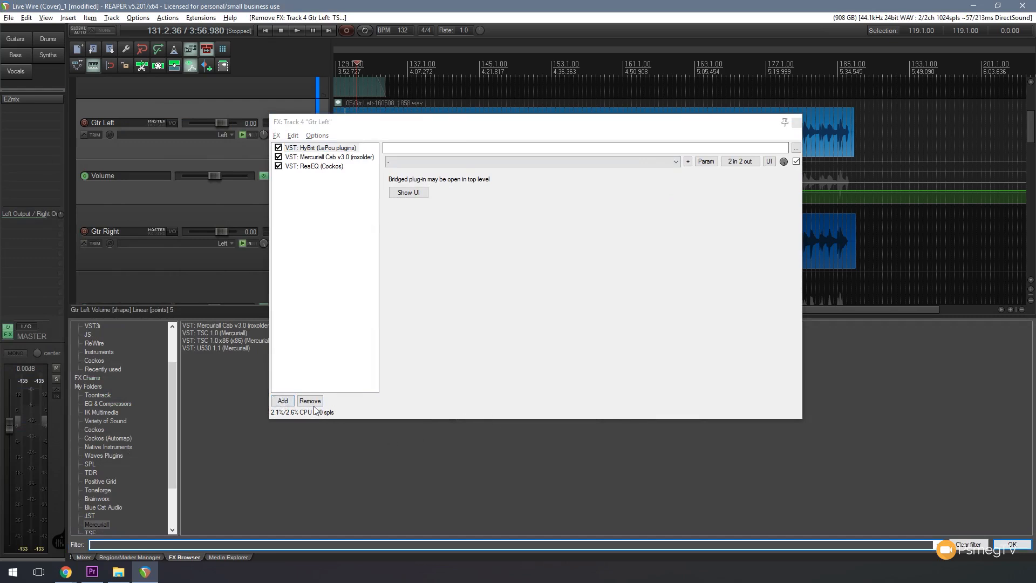
double_click(211, 333)
click(313, 173)
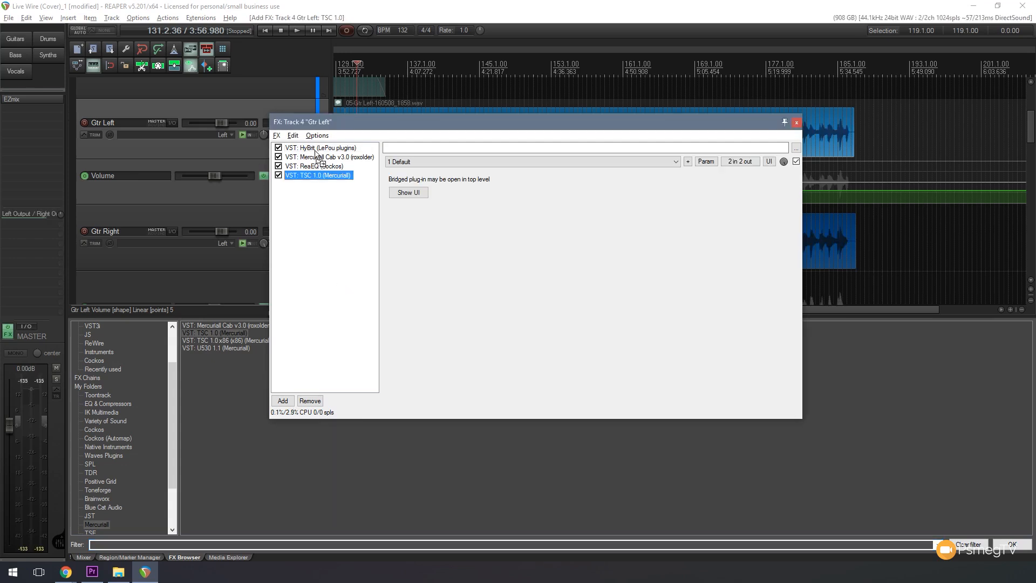
drag(317, 154, 319, 147)
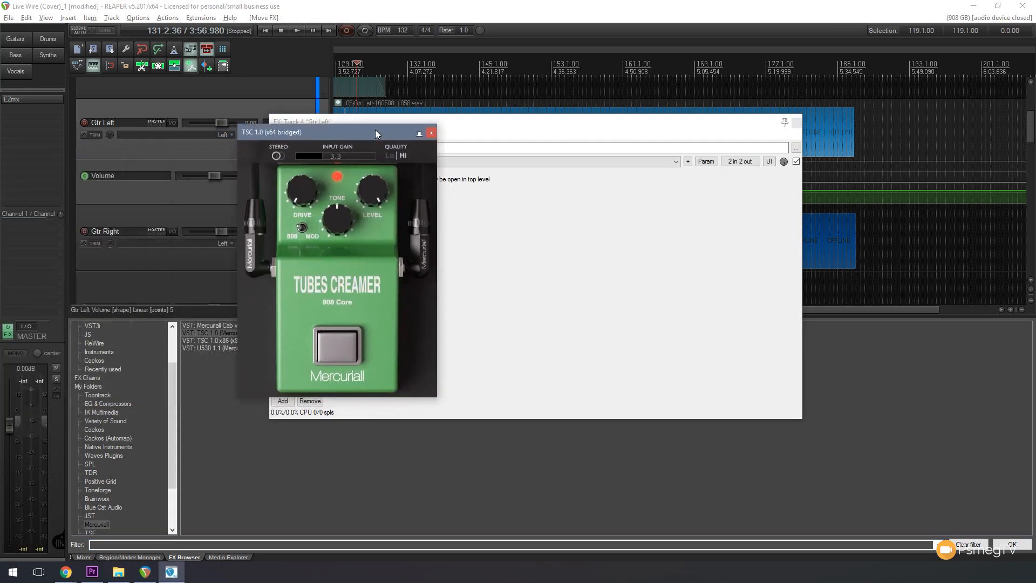
Close the Gtr Left effects chain window and move the TSC 1.0 pedal window clear of the track controls
click(796, 123)
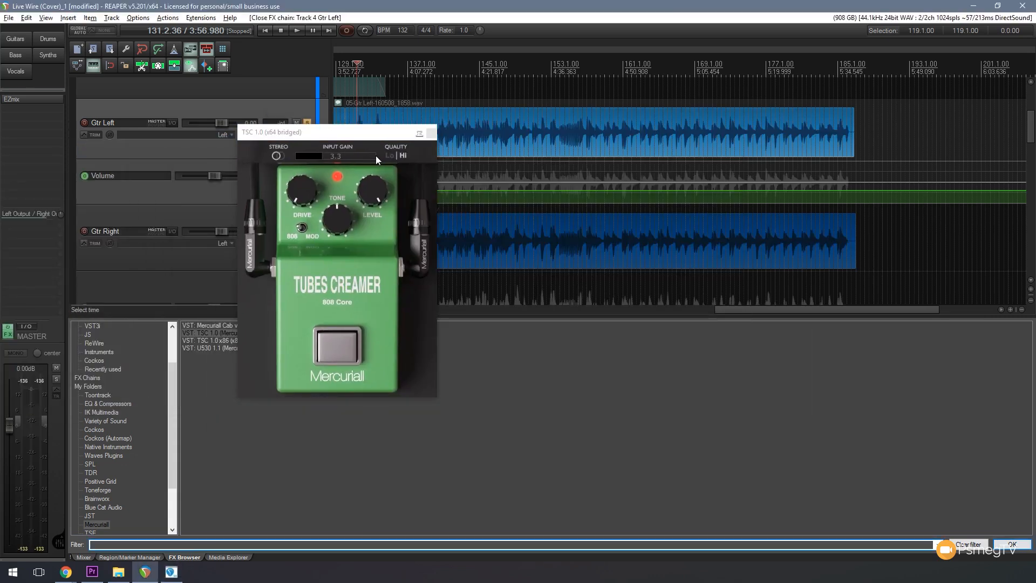
drag(333, 133, 538, 146)
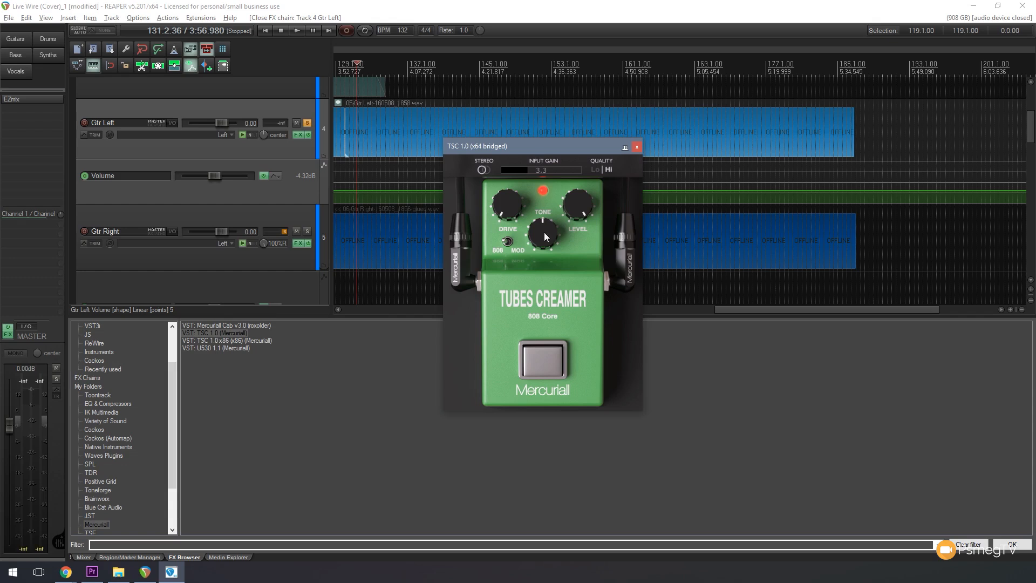
drag(522, 145, 526, 153)
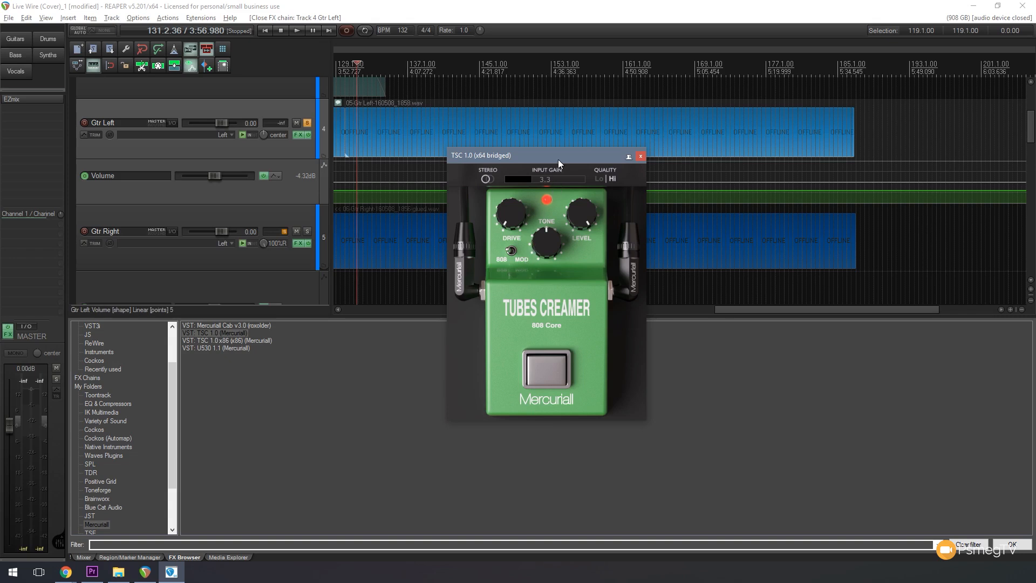
Play the soloed Gtr Left track and switch the TSC 1.0 pedal off and on to compare the sound
click(295, 8)
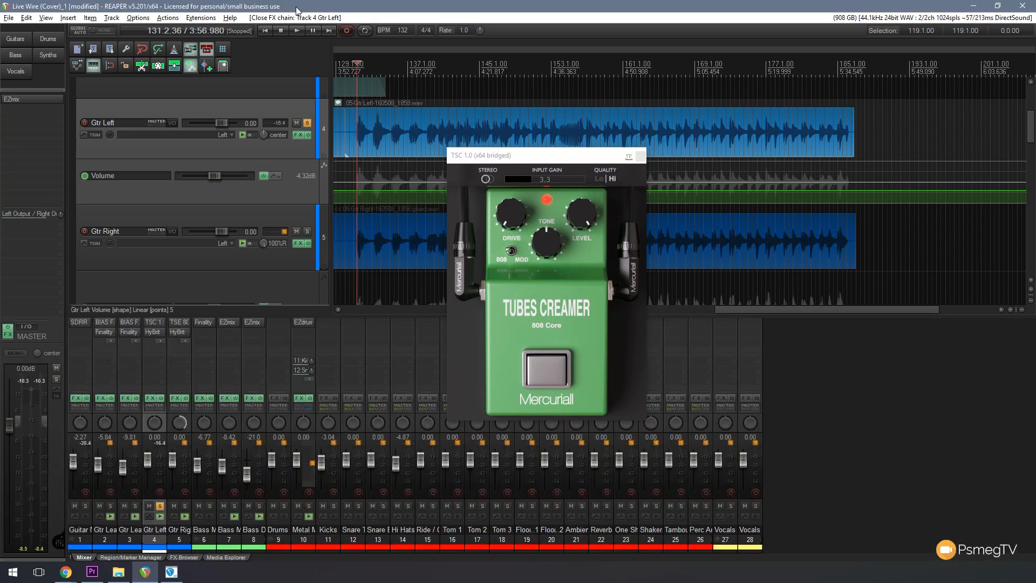
click(297, 31)
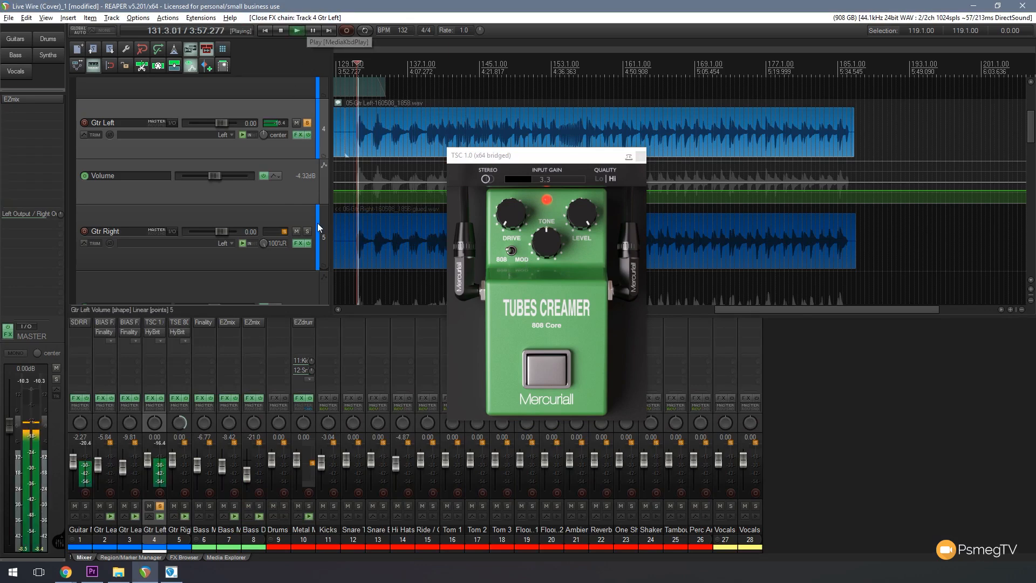
click(552, 377)
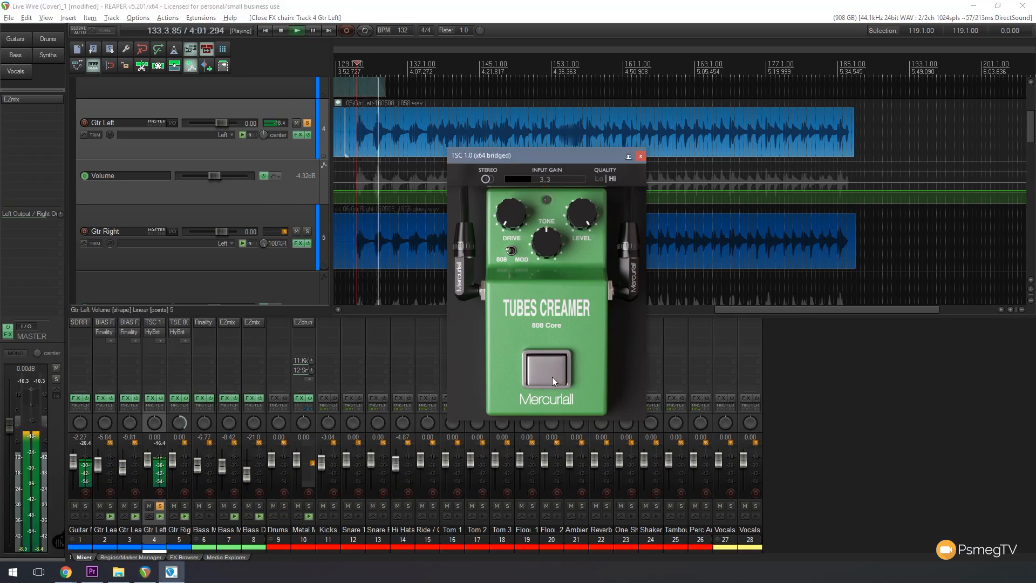
click(551, 376)
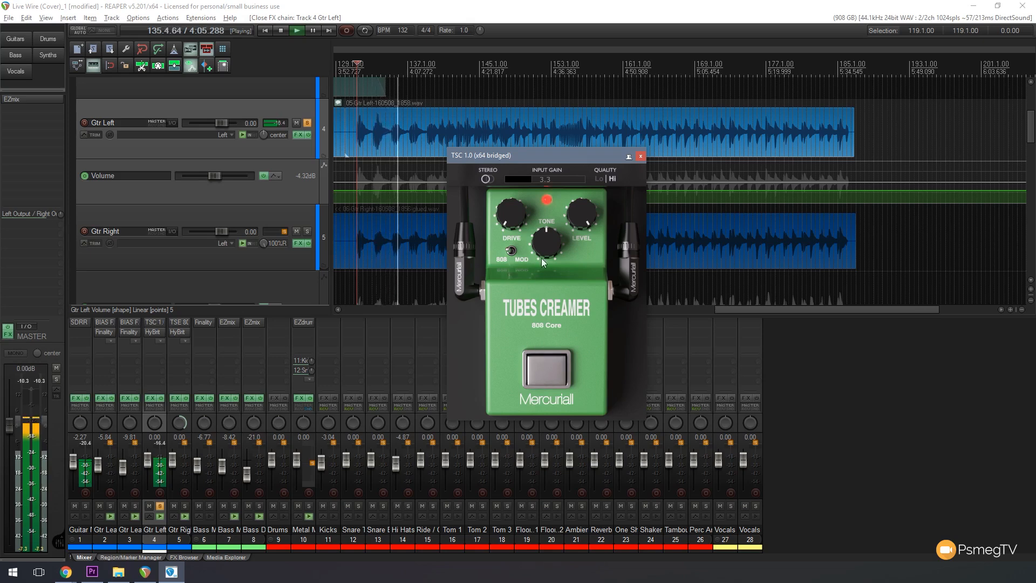
Try the pedal with input gain at 0.3 and in MOD mode, returning to 3.3 gain and 808 mode
drag(531, 181, 507, 188)
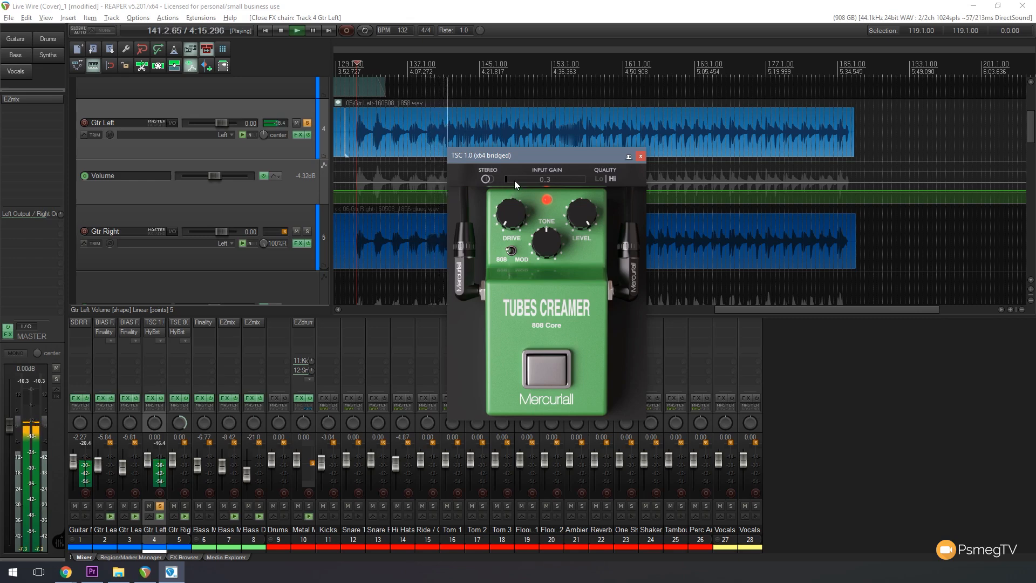
drag(507, 180, 532, 180)
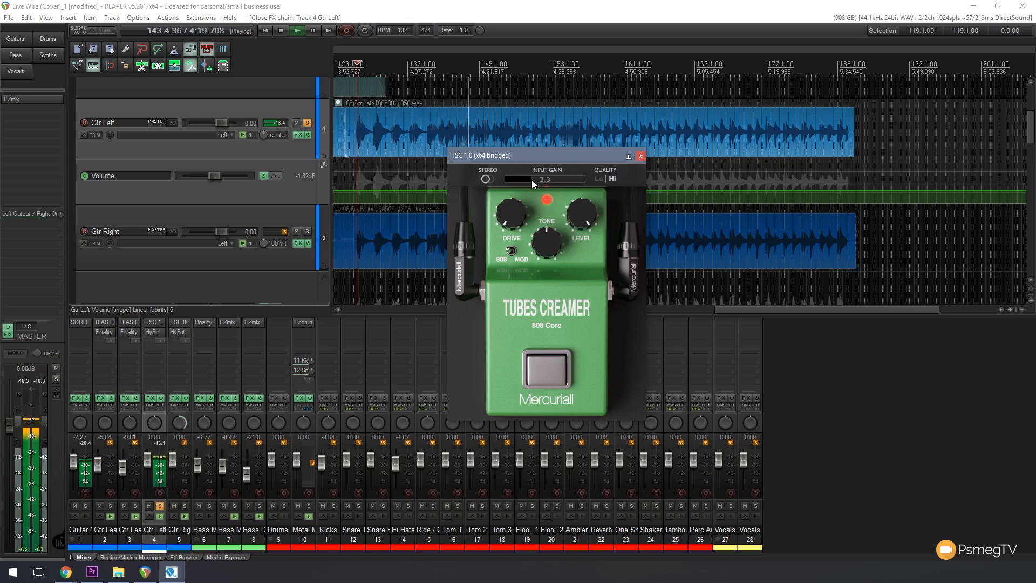
click(513, 252)
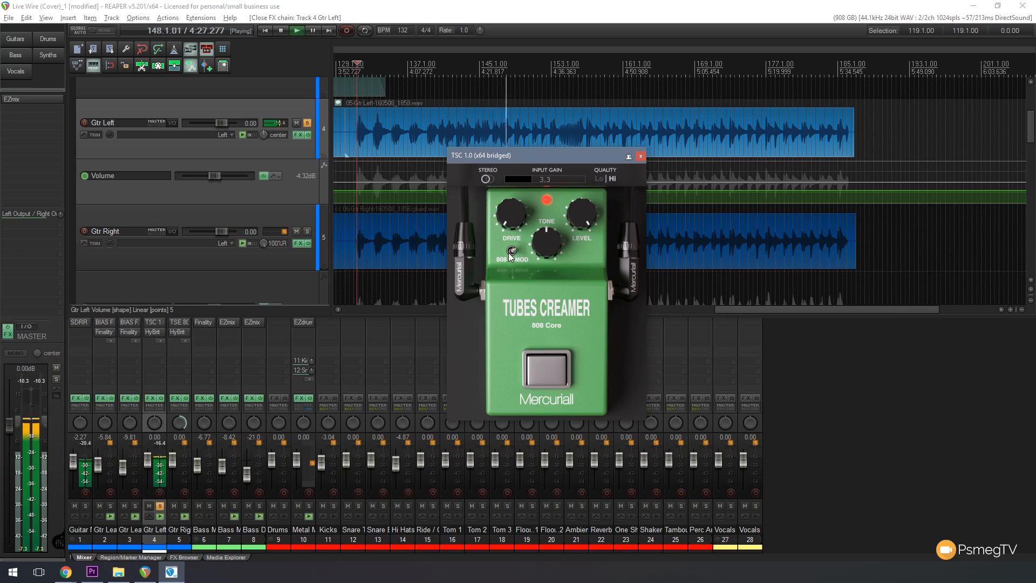
click(511, 251)
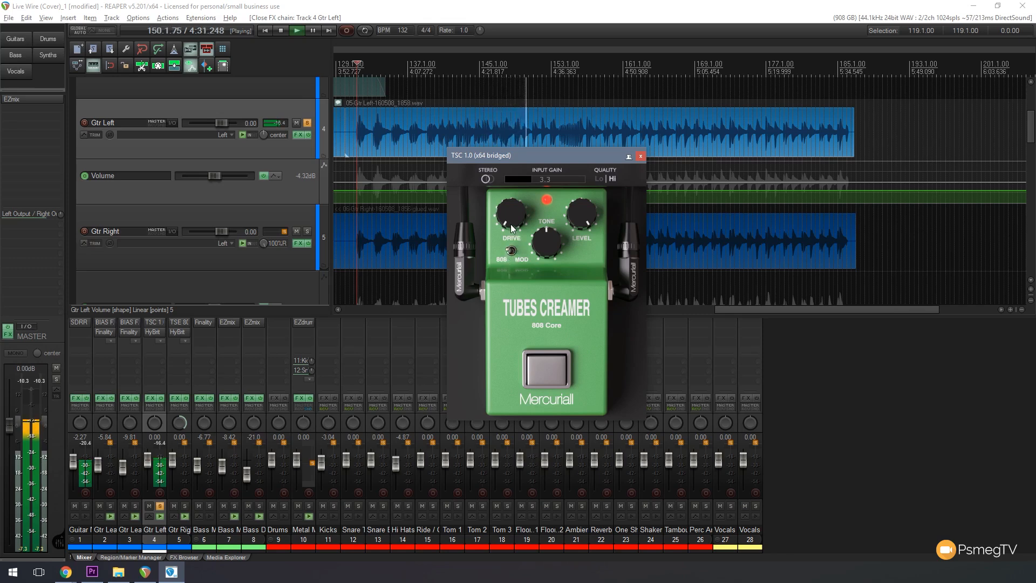
Sweep the pedal's Drive, Tone and Level knobs during playback, finishing with low drive, centred tone and high level
drag(511, 216, 512, 124)
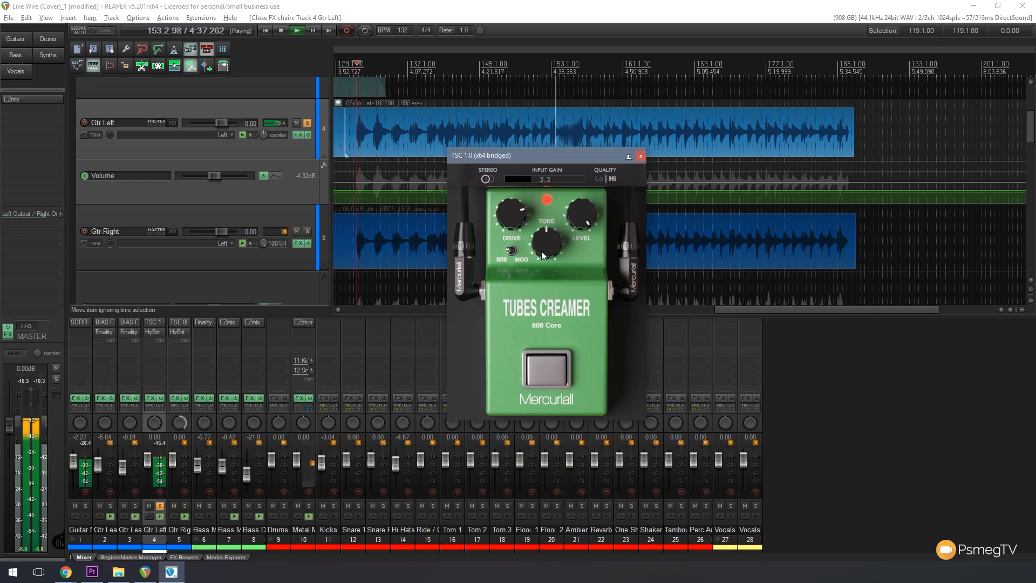
drag(541, 251, 540, 209)
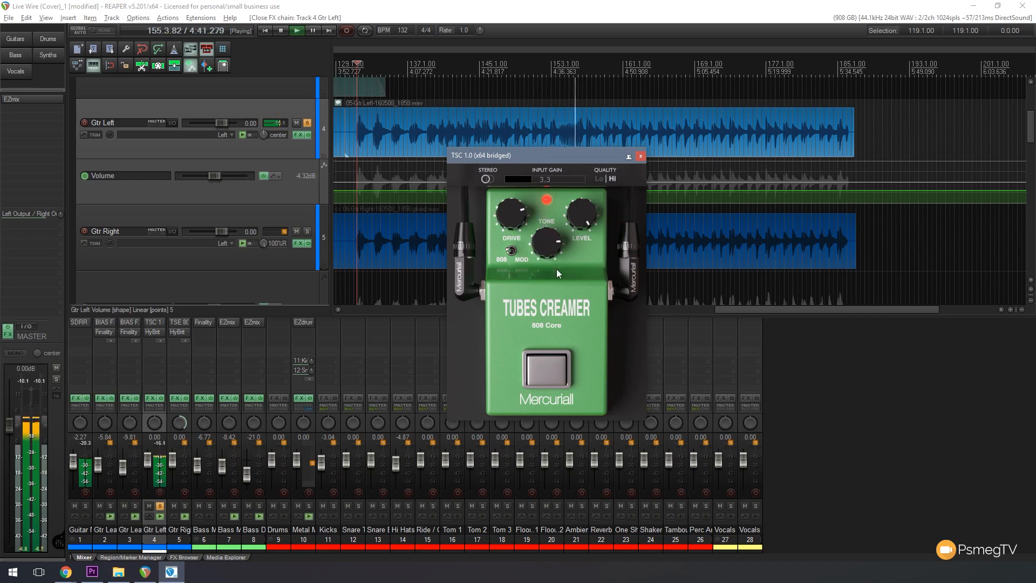
drag(545, 248, 551, 359)
drag(507, 215, 520, 331)
drag(570, 222, 578, 312)
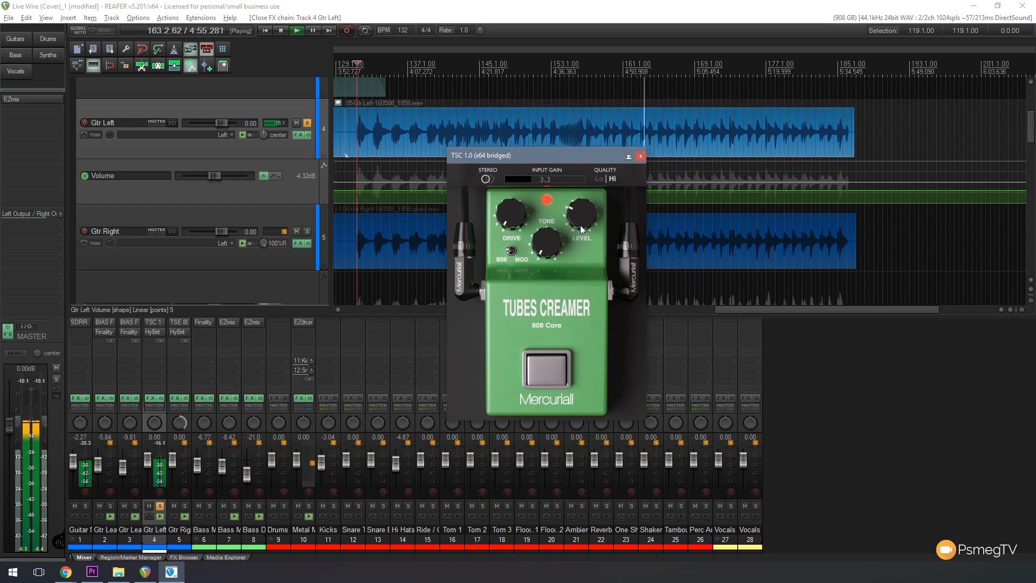
drag(580, 225, 580, 125)
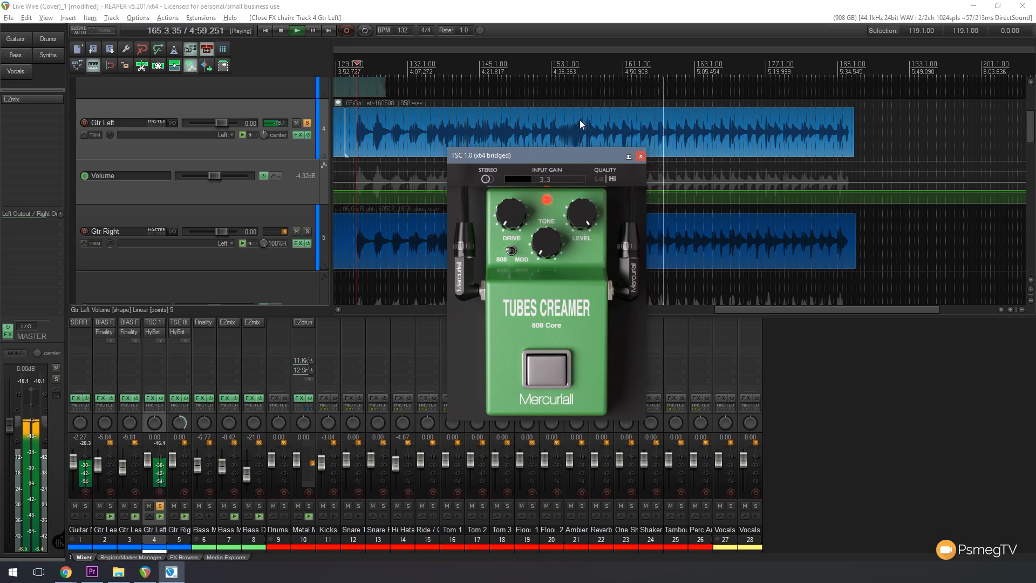
drag(546, 253, 554, 190)
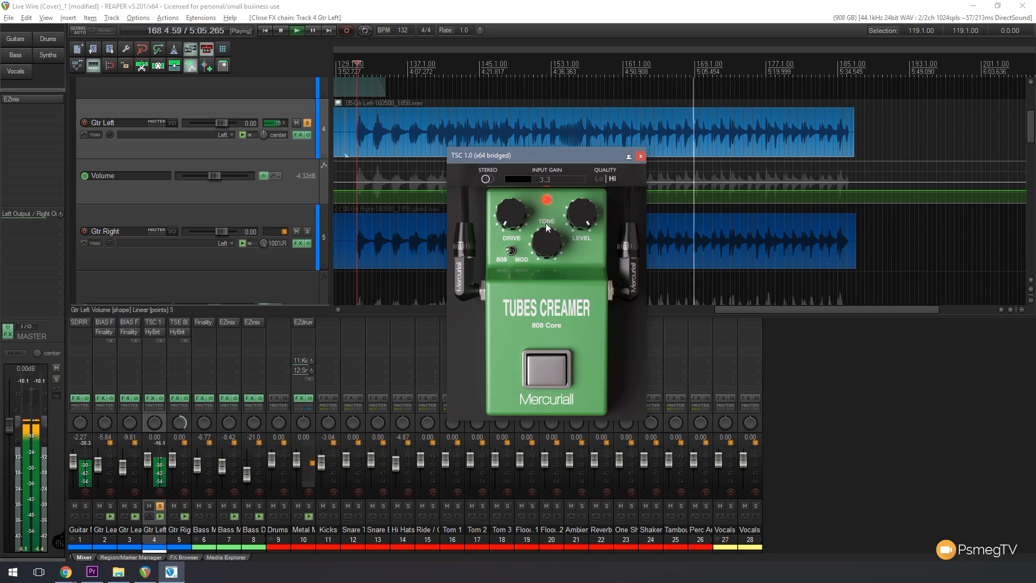
Try the pedal's mode switch, Lo quality and stereo options, returning to 808, Hi quality and mono
click(511, 251)
click(598, 179)
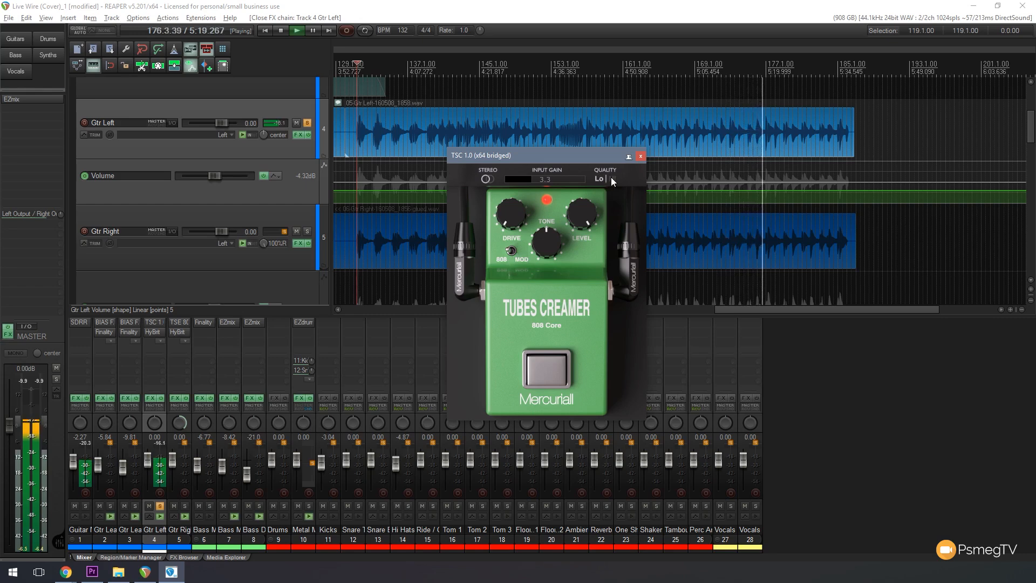
click(612, 178)
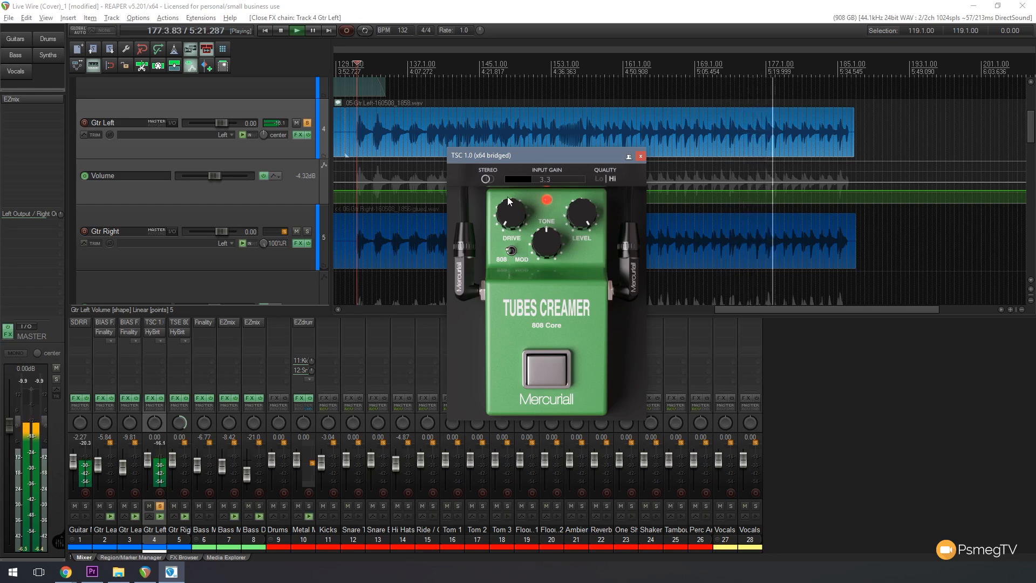
click(492, 182)
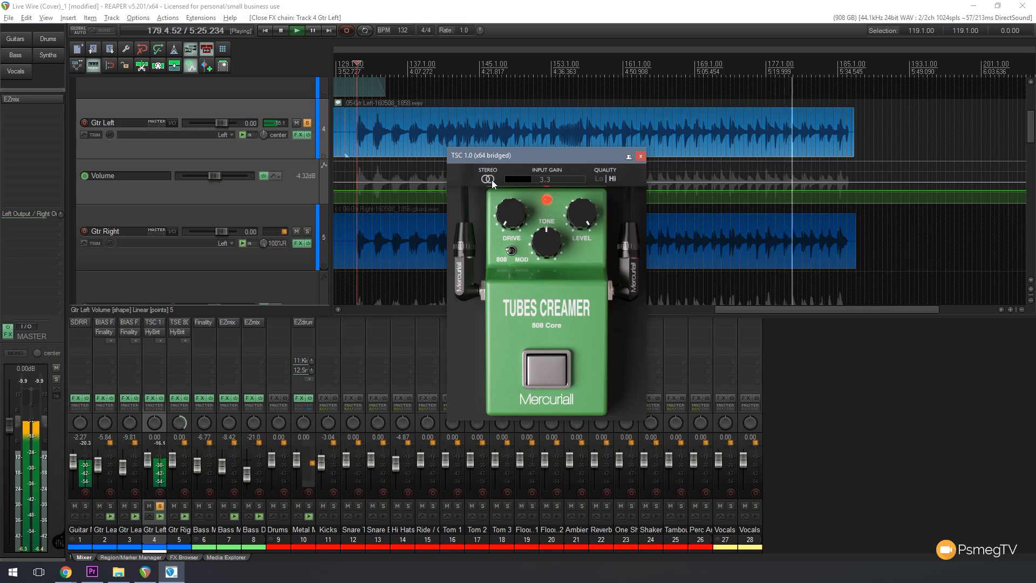
click(488, 179)
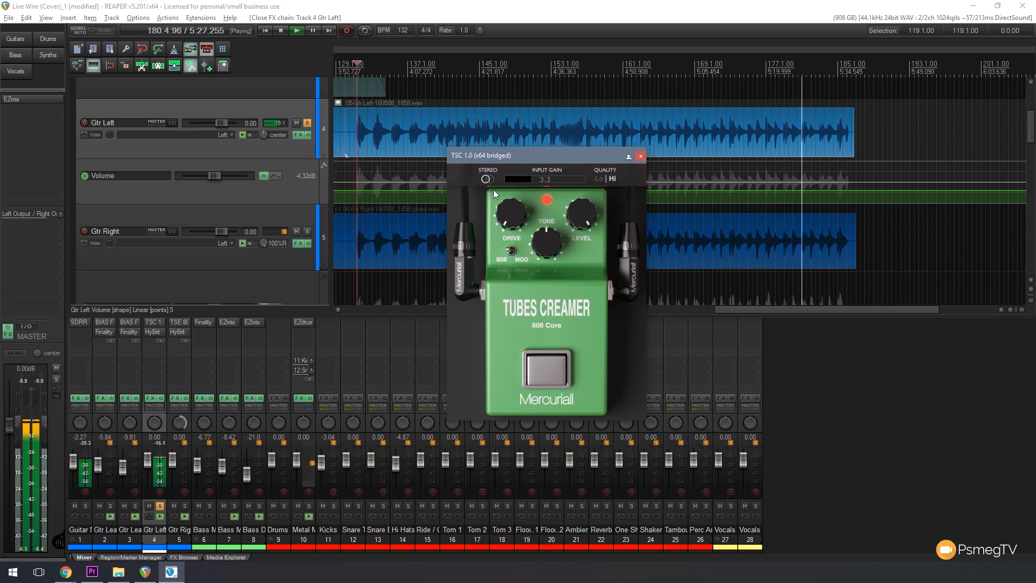
Bypass the TSC 1.0 pedal with its footswitch and stop playback
click(543, 368)
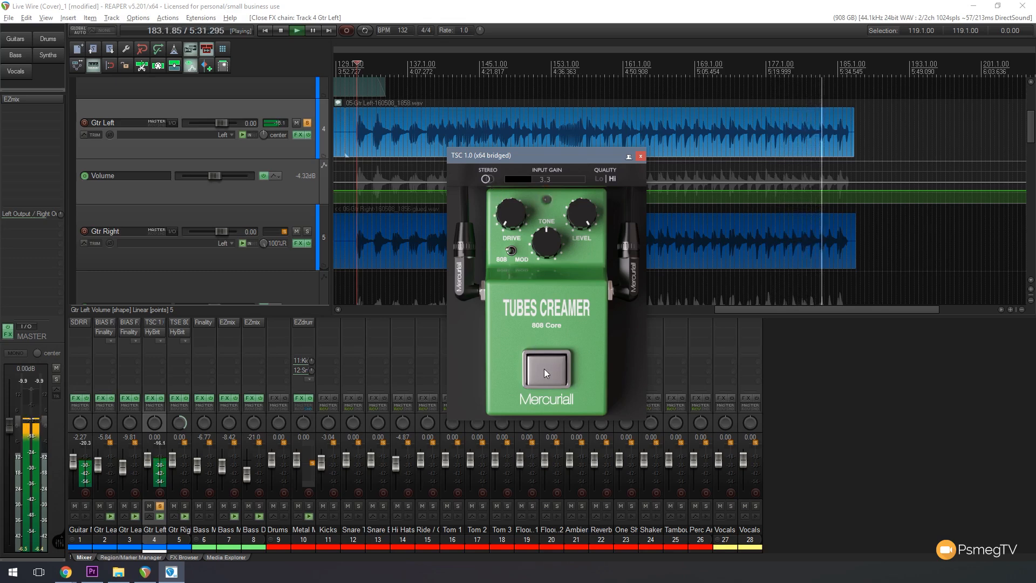
click(281, 30)
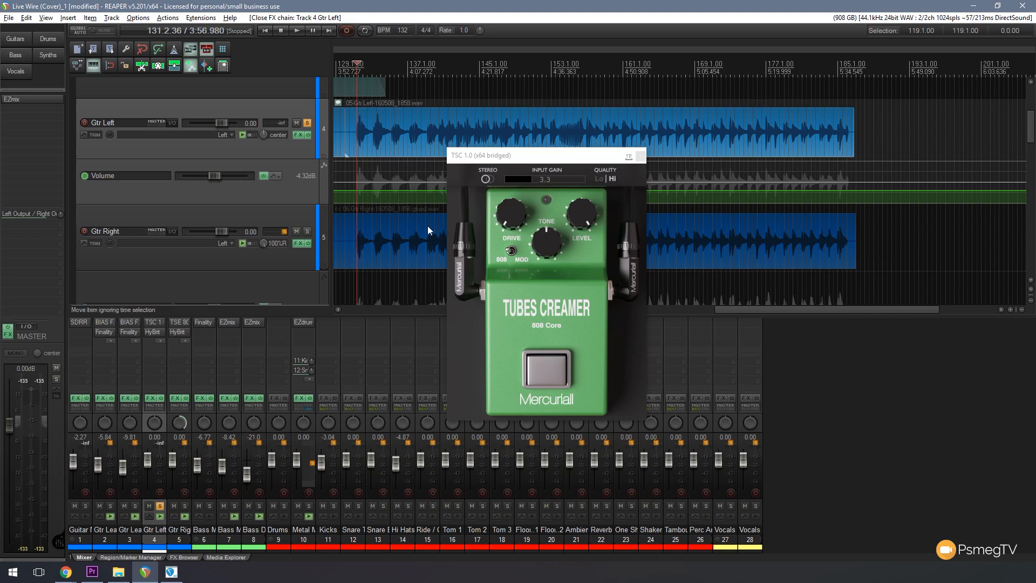
Play the full mix and toggle TSC 1.0 off and on in Gtr Left's effects chain to compare
click(296, 34)
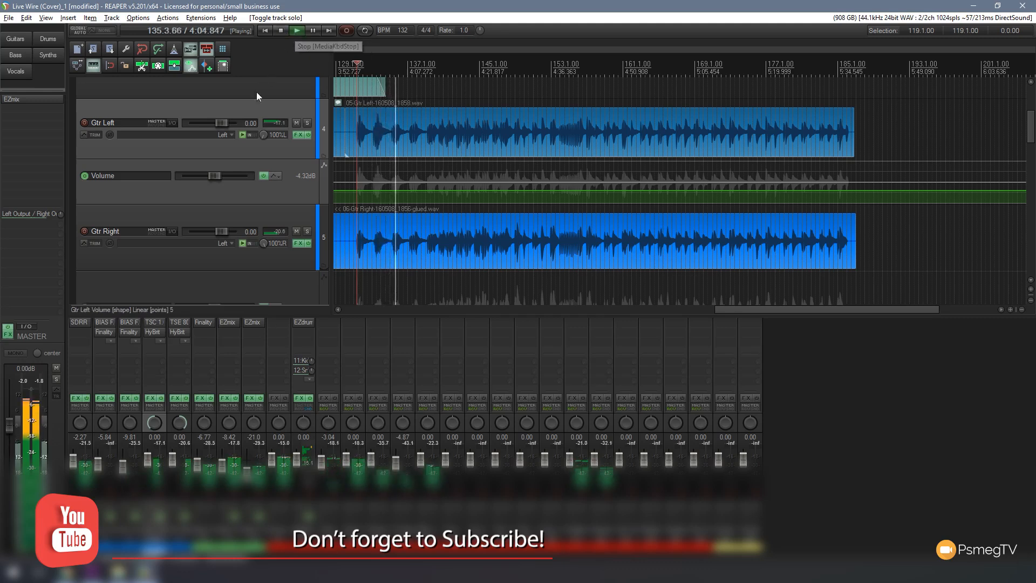
click(297, 134)
drag(520, 121, 693, 223)
click(452, 249)
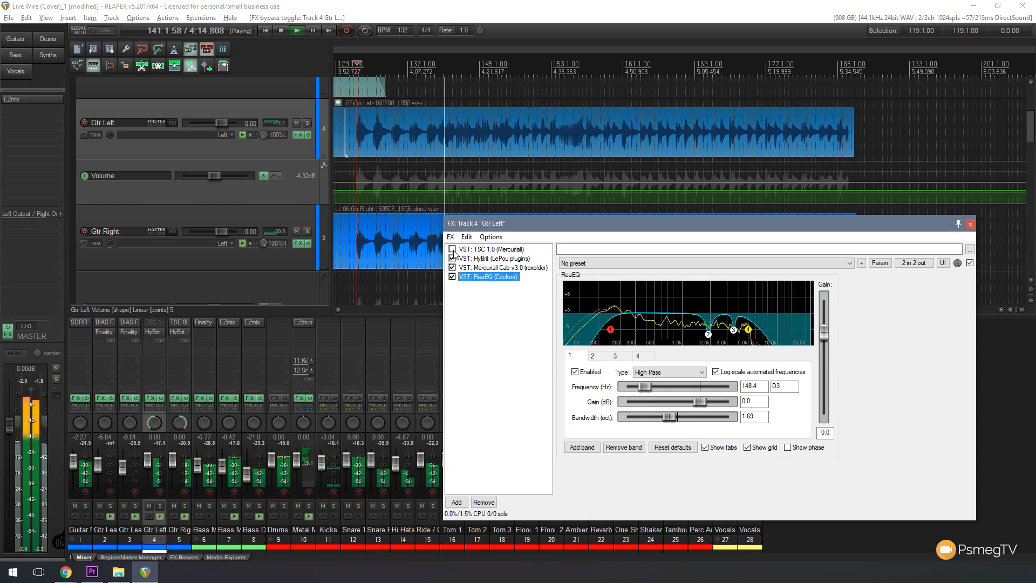
click(452, 250)
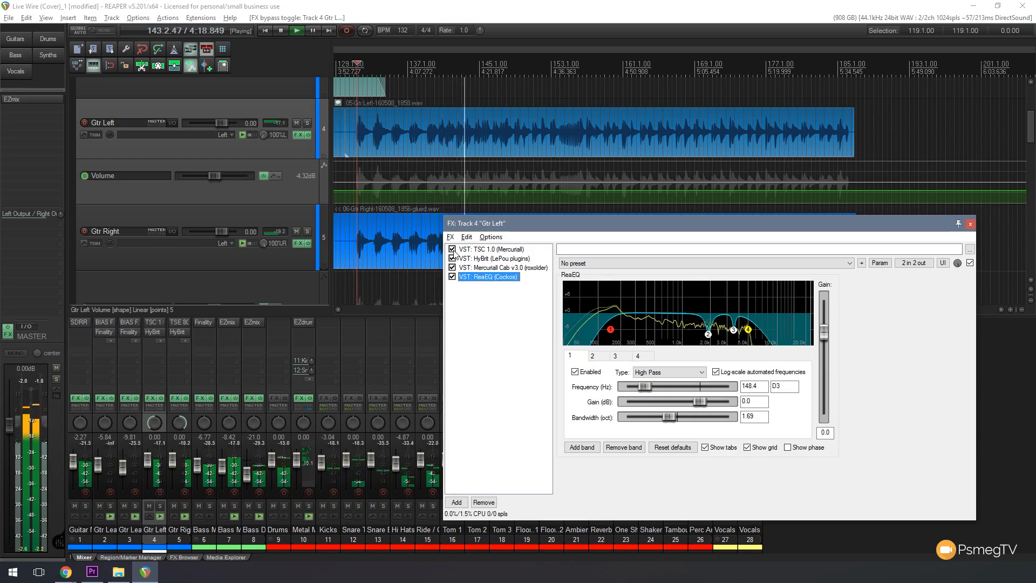
Open the TSC 1.0 interface, engage the pedal with its footswitch and close the pedal window
click(490, 250)
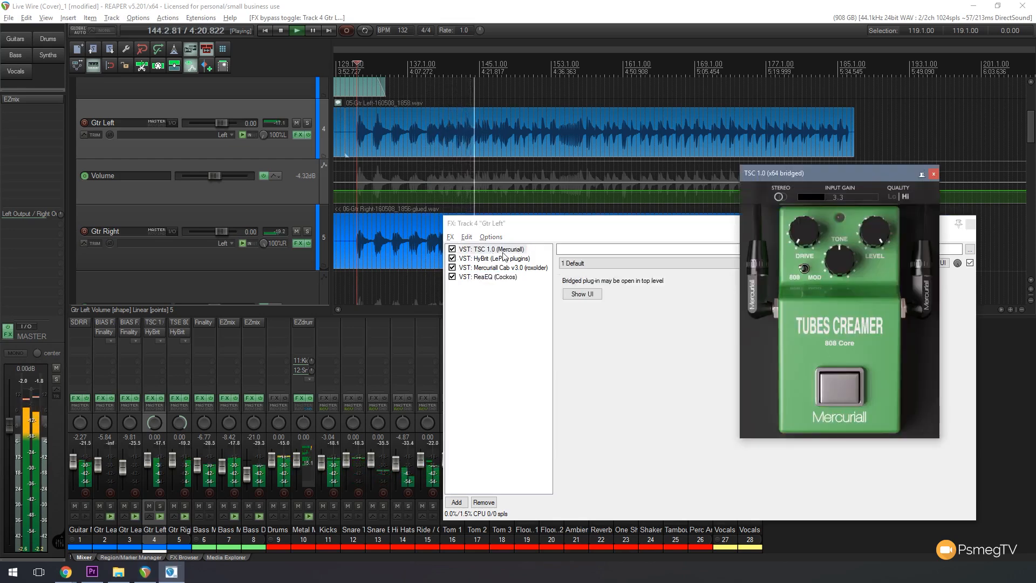
click(840, 396)
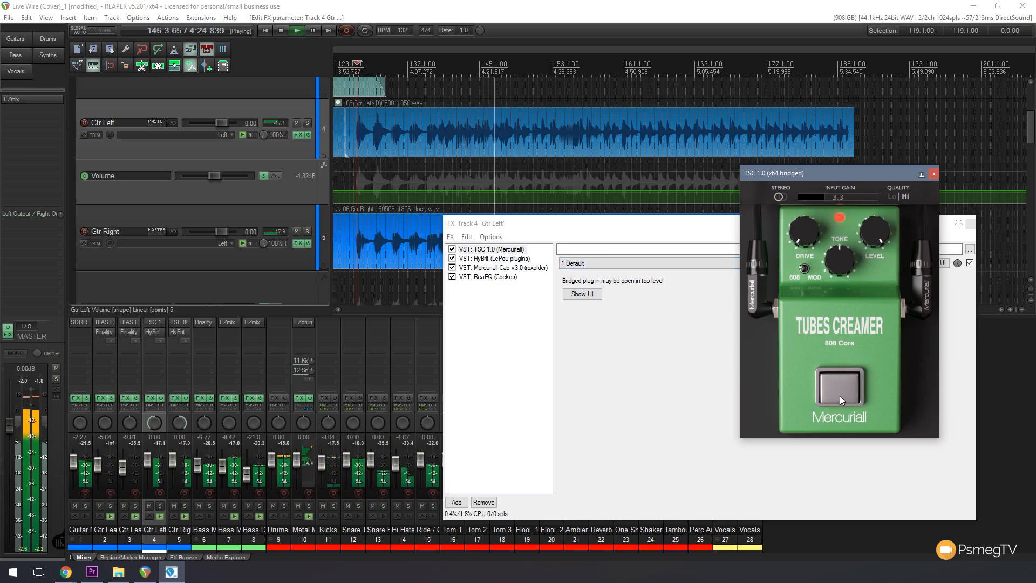
click(935, 175)
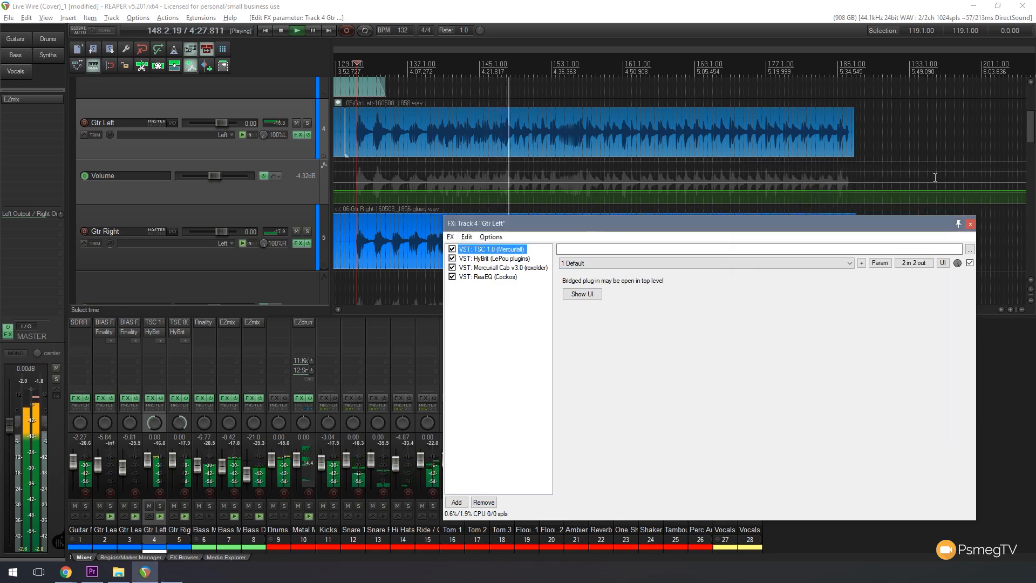
Solo Gtr Left, compare it with TSC 1.0 disabled and enabled, and unsolo the track
click(307, 123)
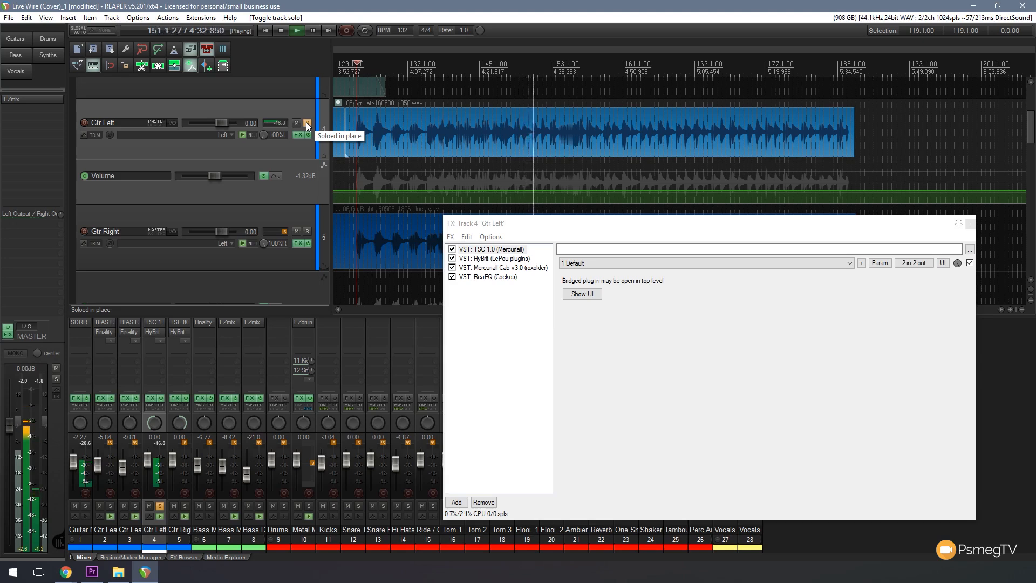
click(453, 249)
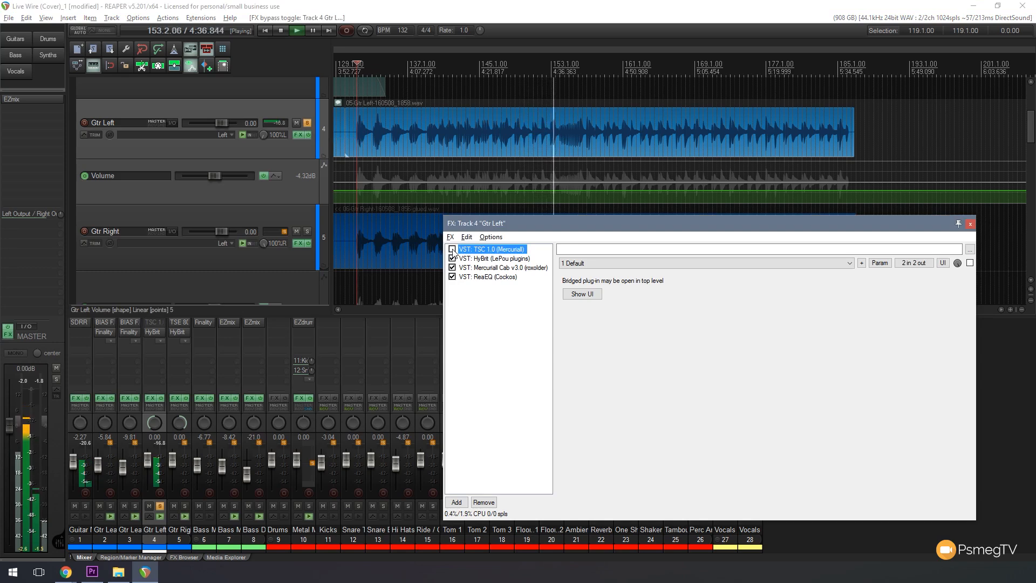
click(452, 249)
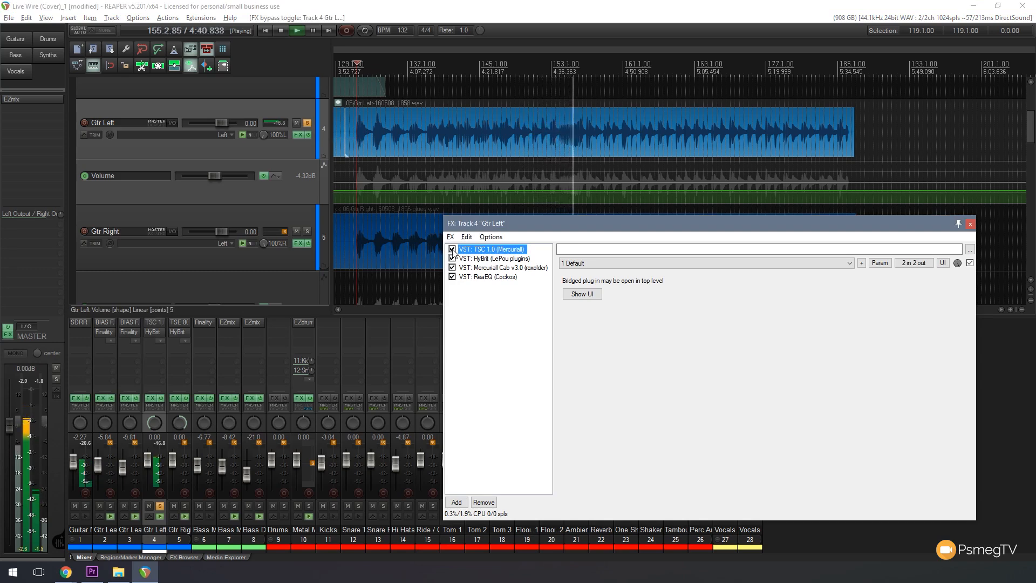
click(308, 123)
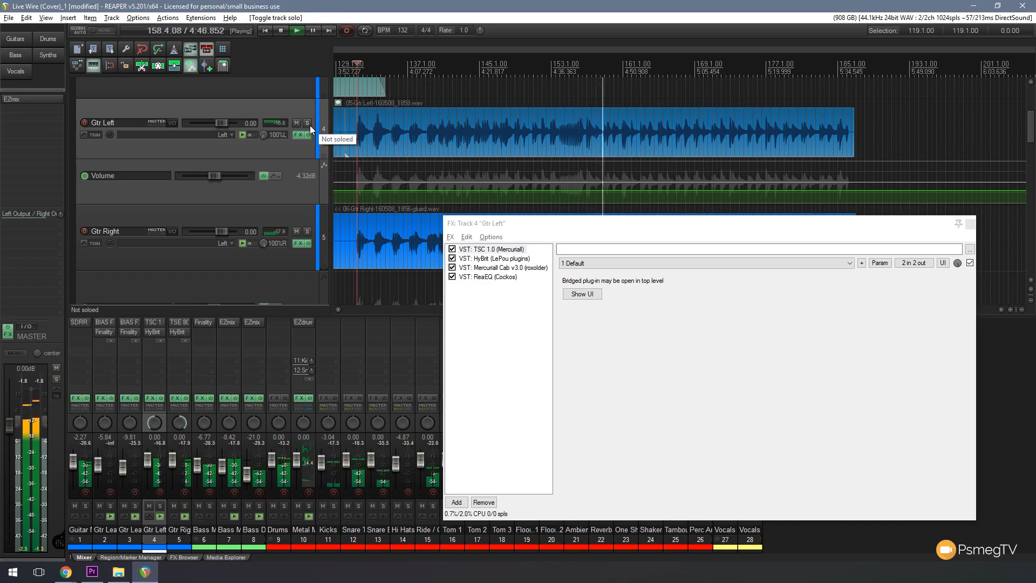
Stop playback and close the Gtr Left effects chain window
click(282, 31)
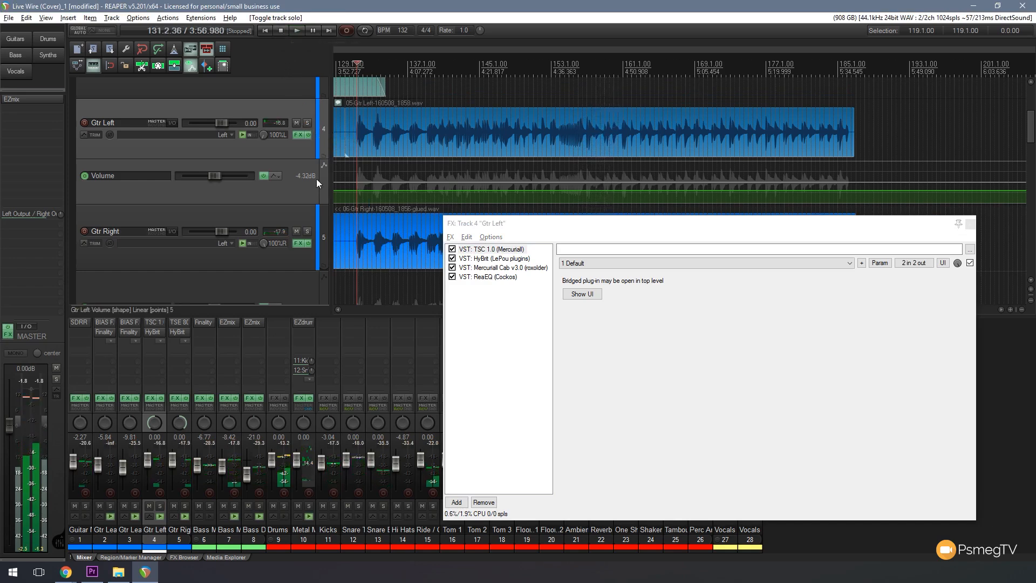
click(970, 225)
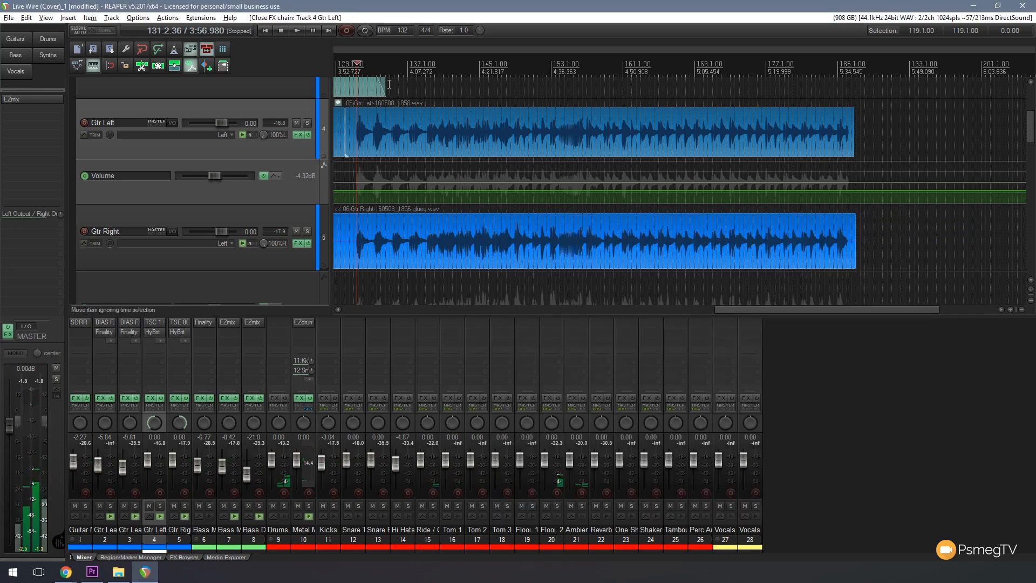